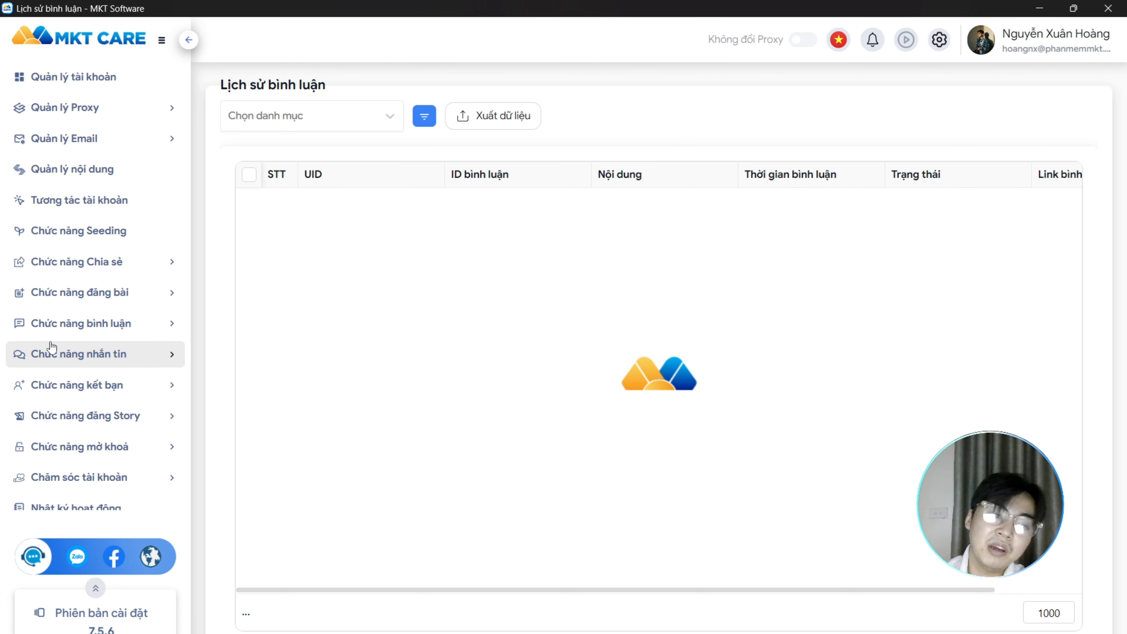
# Step: Open the Nhắn tin function and set the maximum interval between two actions to 45 seconds
pyautogui.click(107, 359)
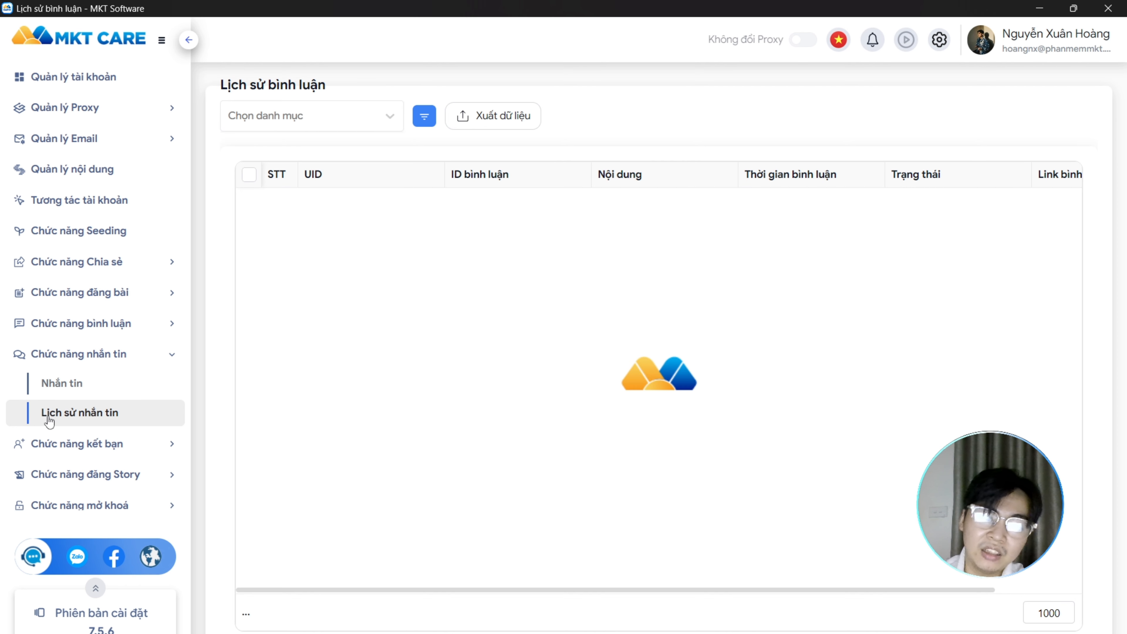
pyautogui.click(83, 388)
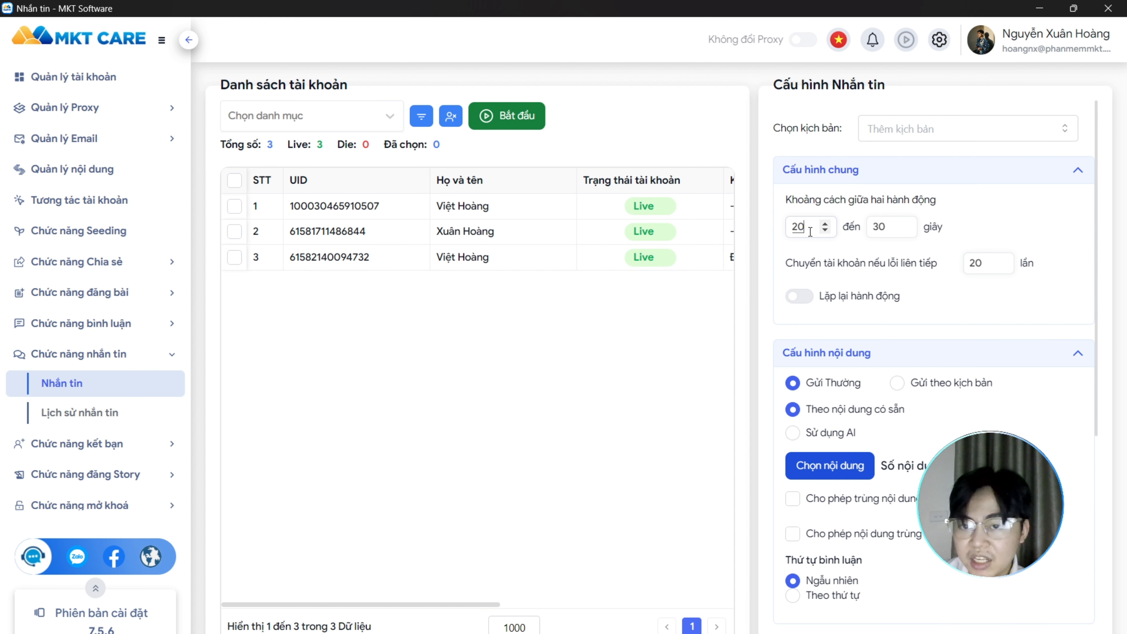
pyautogui.click(890, 228)
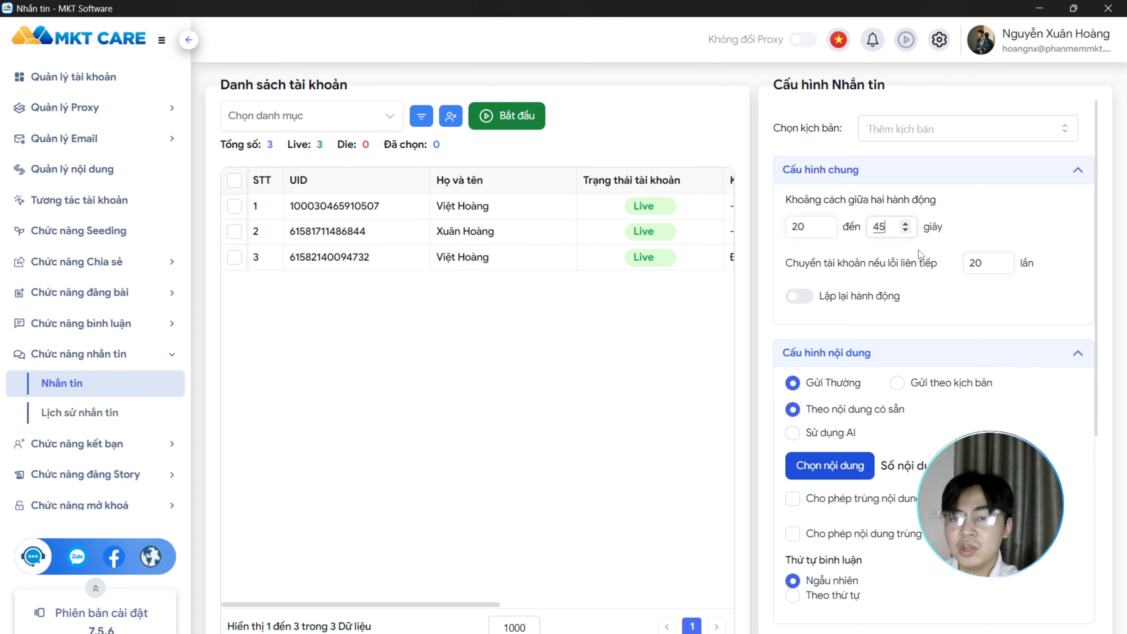
# Step: Review the selected message contents and the Sử dụng AI options, keeping Theo nội dung có sẵn as the content source
pyautogui.scroll(-3, 971, 309)
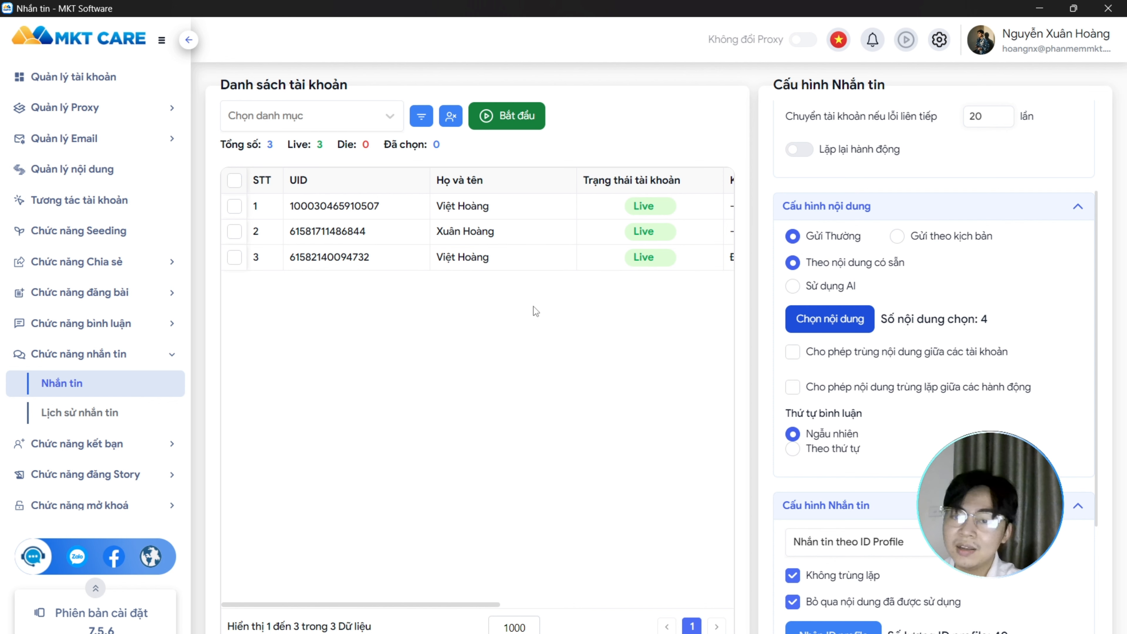
pyautogui.click(838, 317)
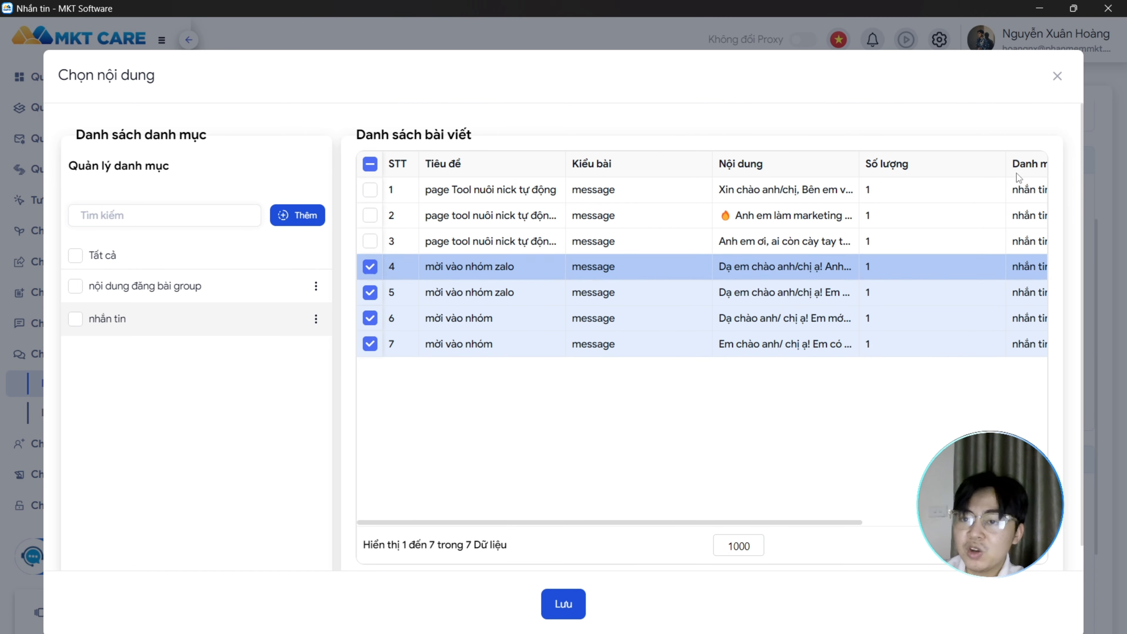
pyautogui.click(1058, 76)
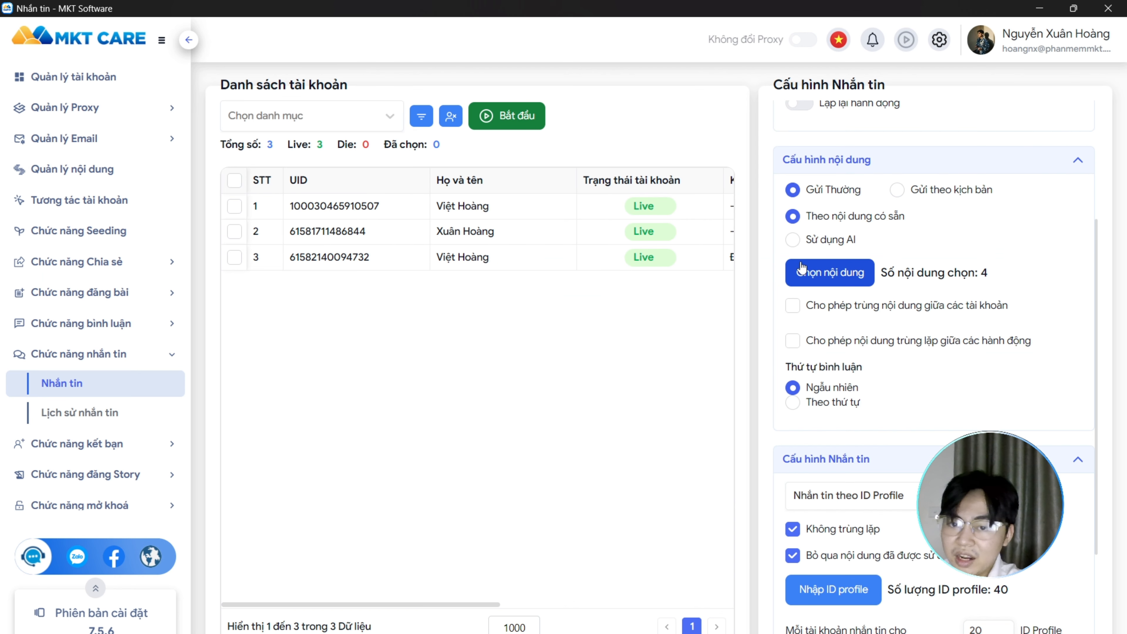
pyautogui.click(793, 240)
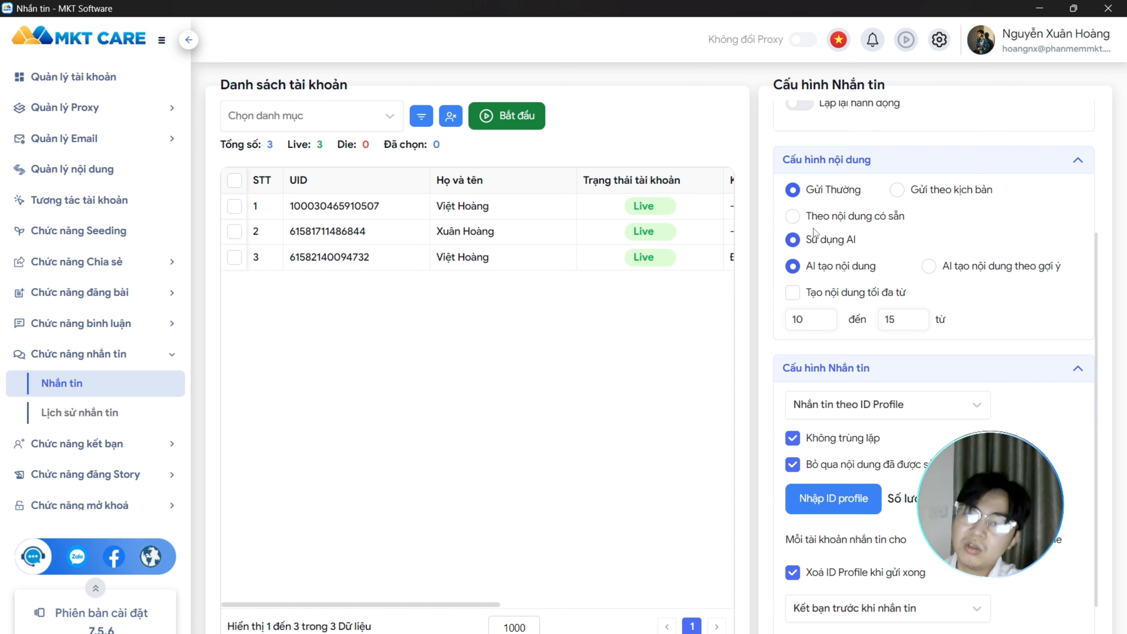
pyautogui.click(794, 217)
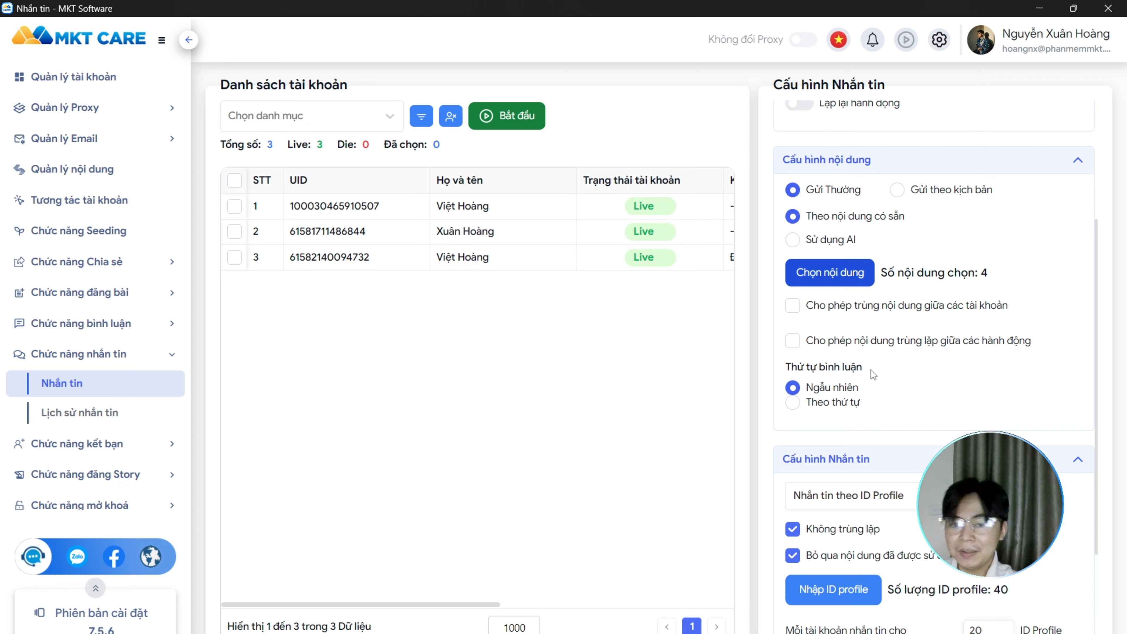
# Step: Check the available messaging types and keep Nhắn tin theo ID Profile selected
pyautogui.scroll(-2, 871, 370)
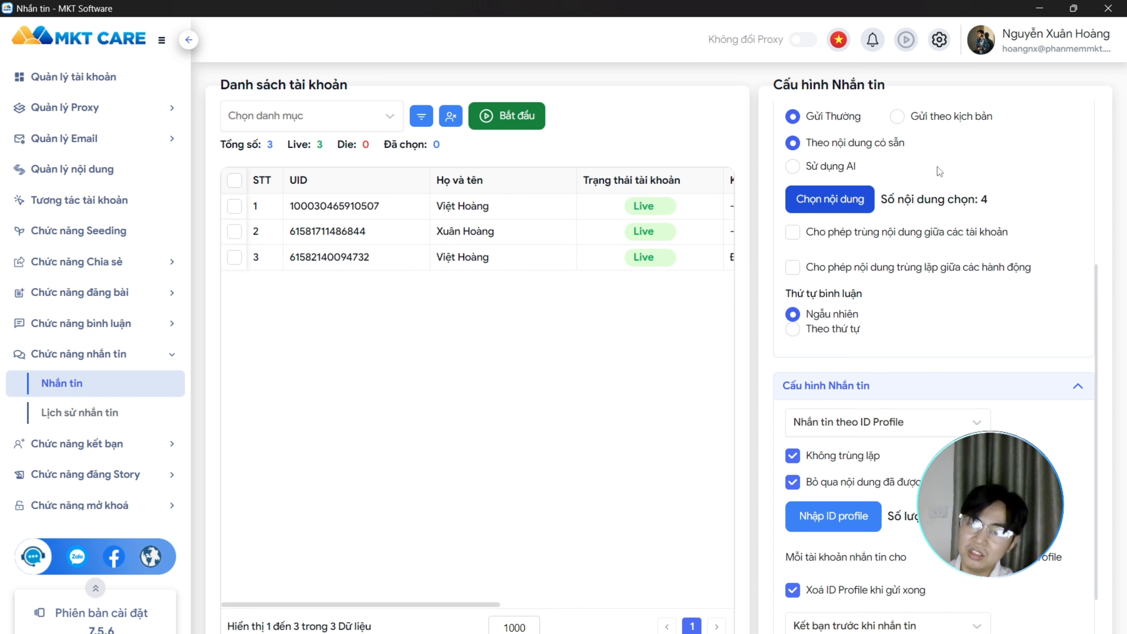
pyautogui.scroll(-2, 984, 330)
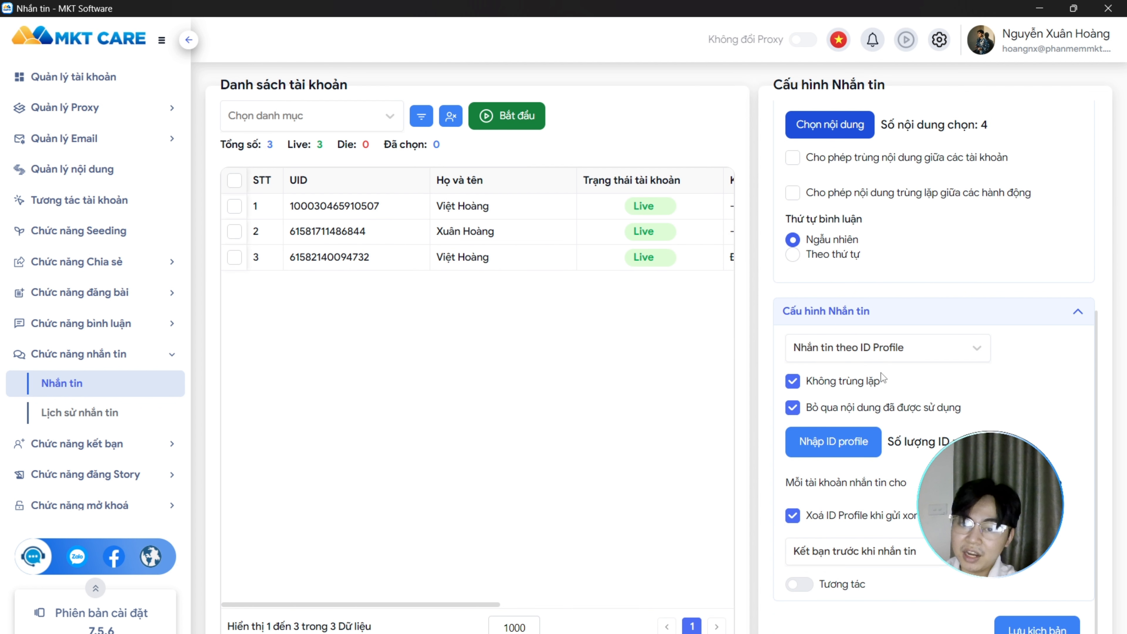
pyautogui.click(964, 350)
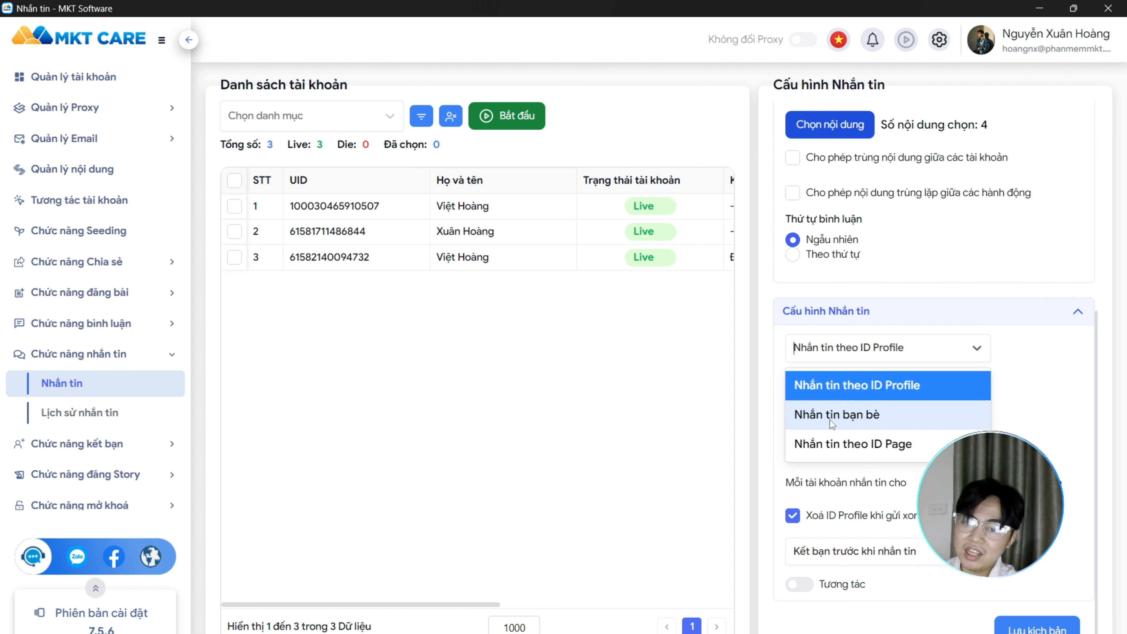
pyautogui.click(888, 387)
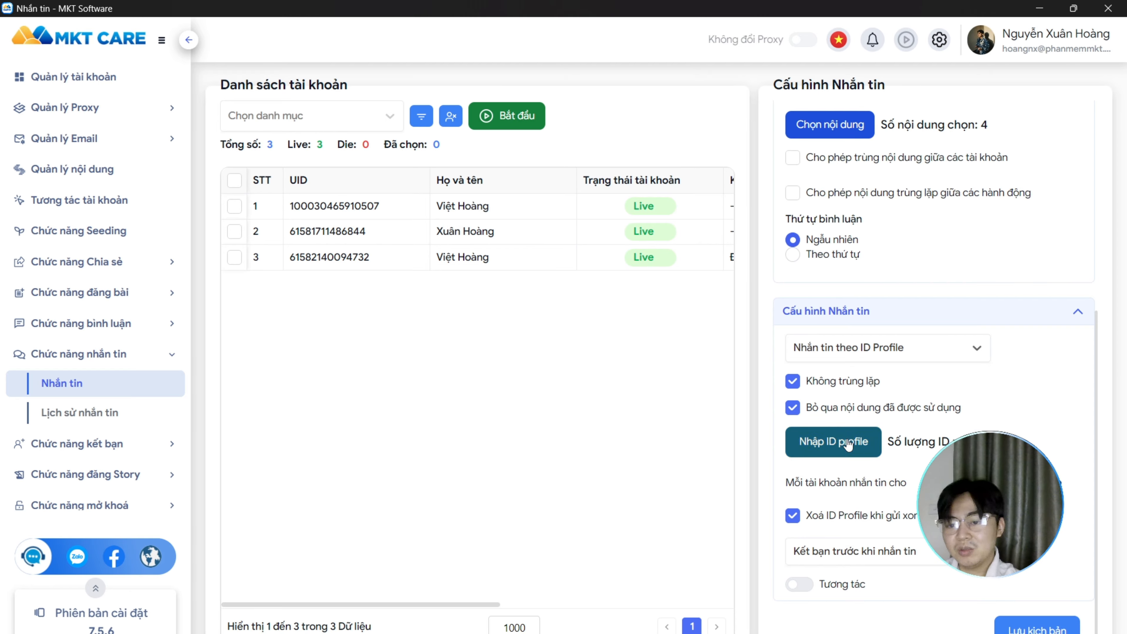
# Step: Review the whole list of target profile UIDs and save it as it is
pyautogui.click(833, 441)
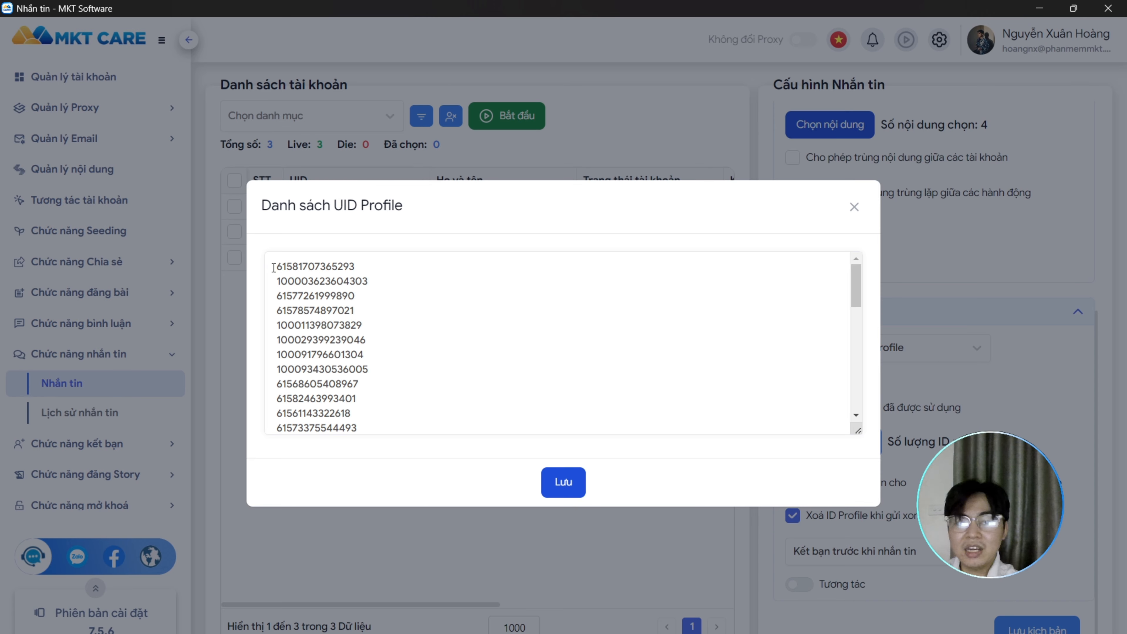
pyautogui.scroll(-10, 384, 338)
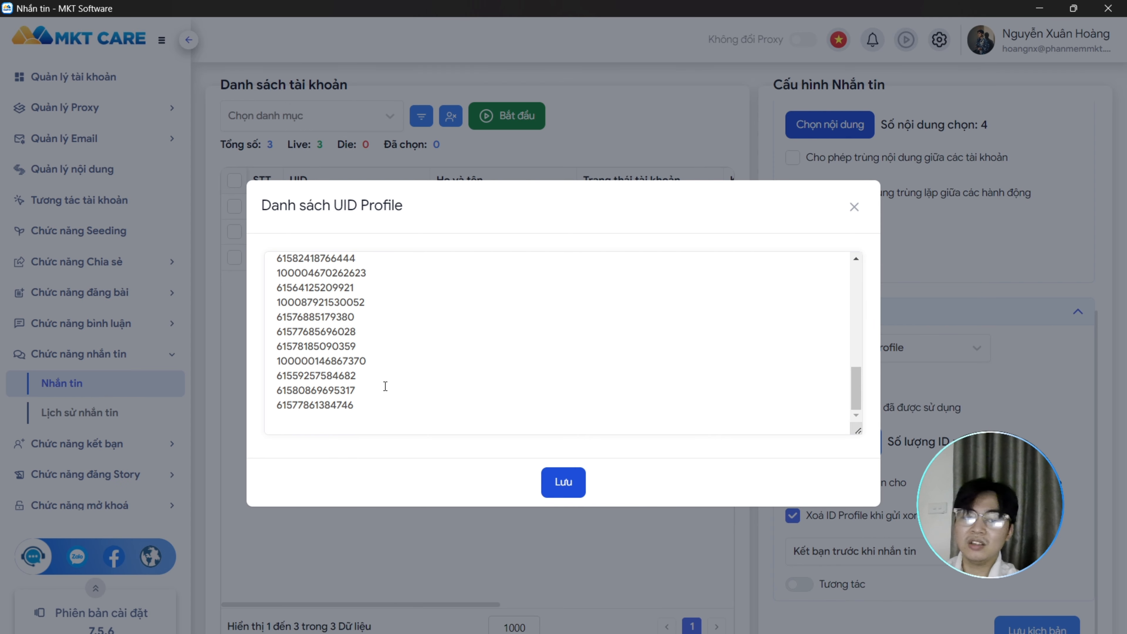
pyautogui.scroll(2, 341, 313)
pyautogui.scroll(9, 341, 313)
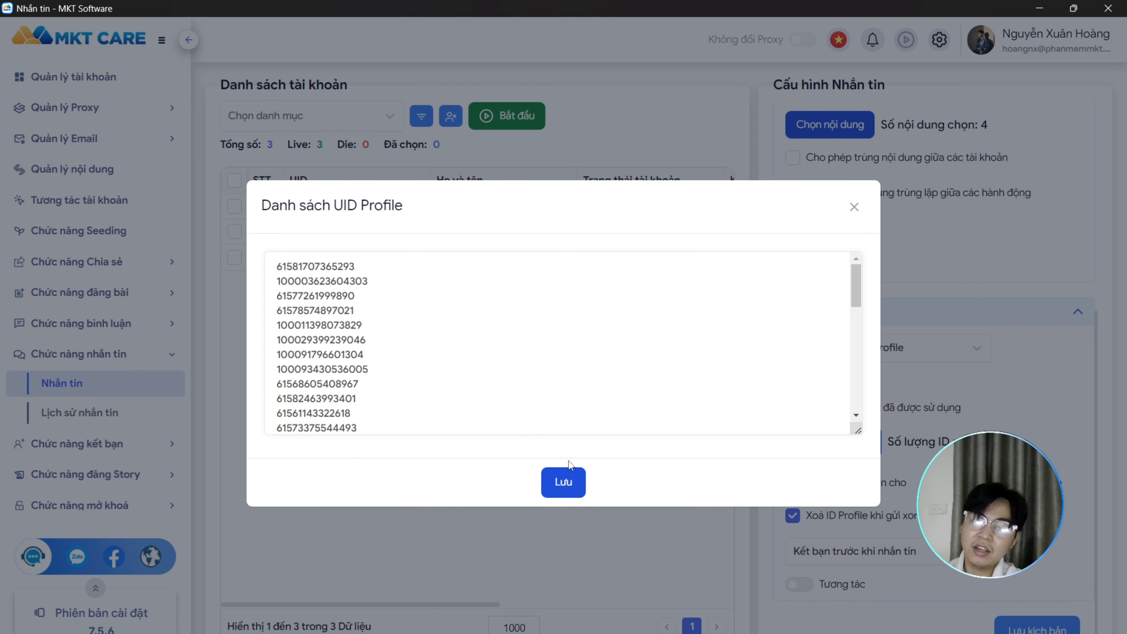
pyautogui.click(566, 482)
# Step: Switch the messaging type to Nhắn tin bạn bè
pyautogui.click(795, 348)
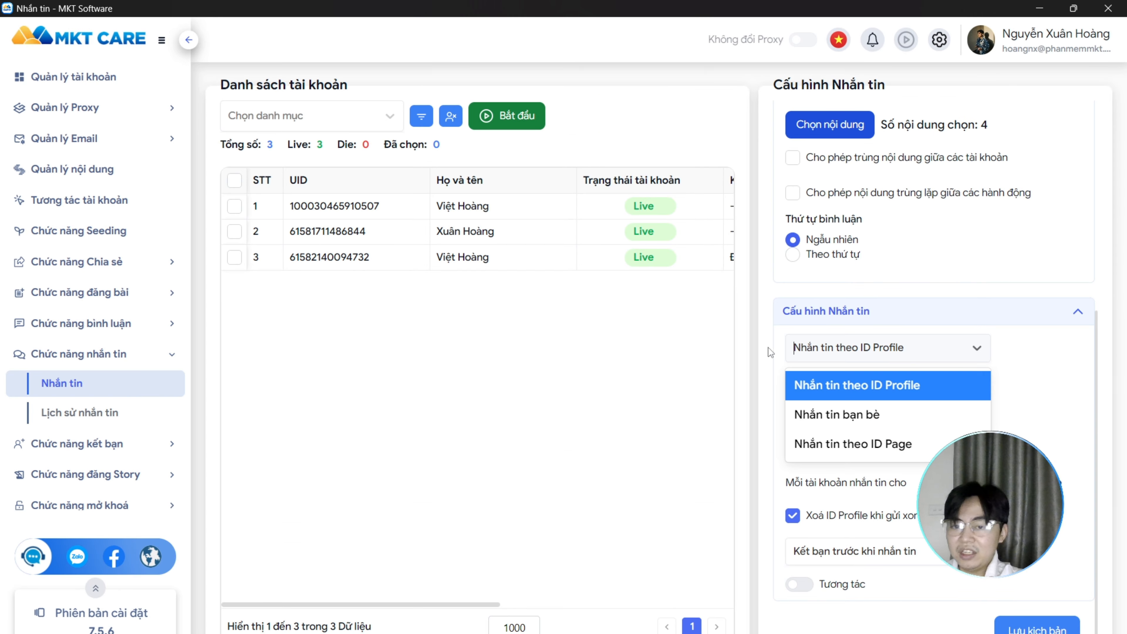
pyautogui.click(888, 378)
pyautogui.click(974, 360)
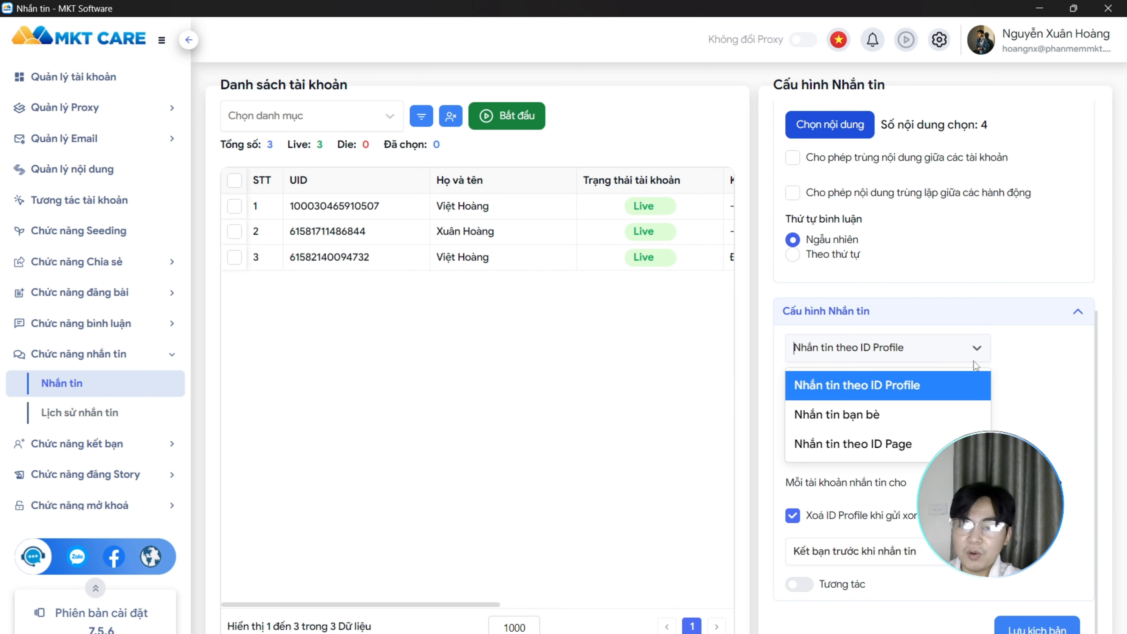
pyautogui.click(953, 347)
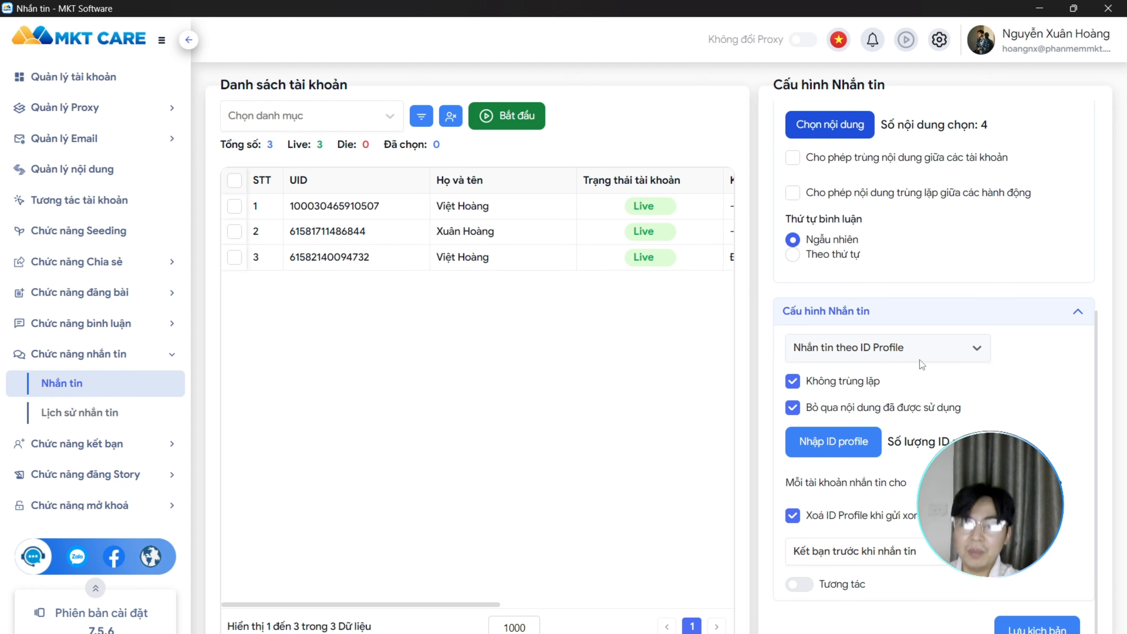
pyautogui.click(906, 343)
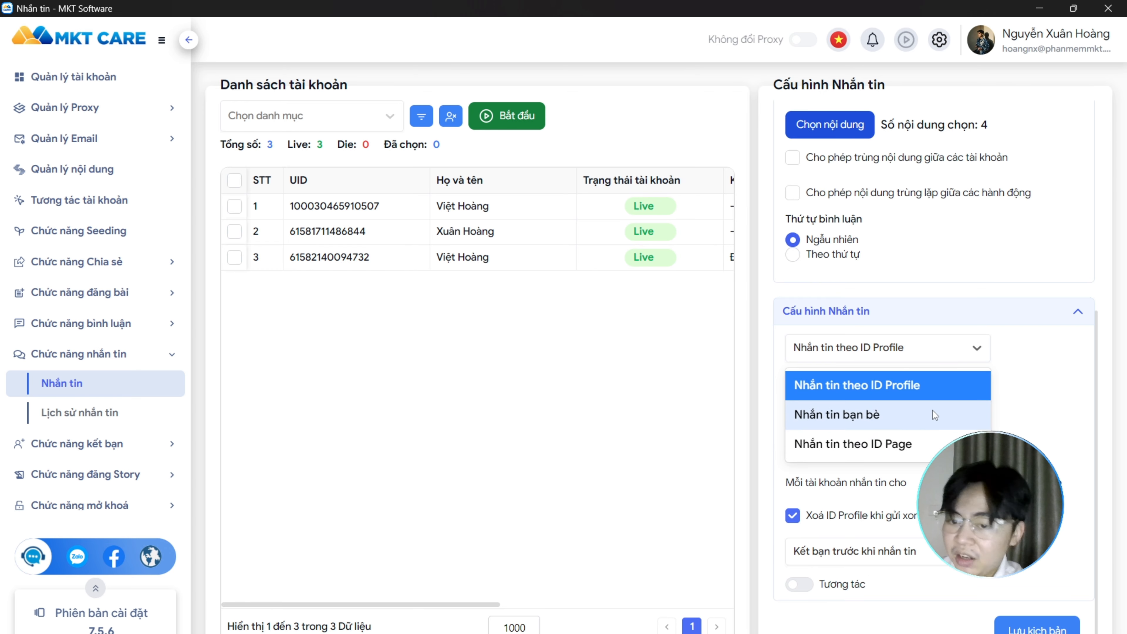
pyautogui.click(829, 414)
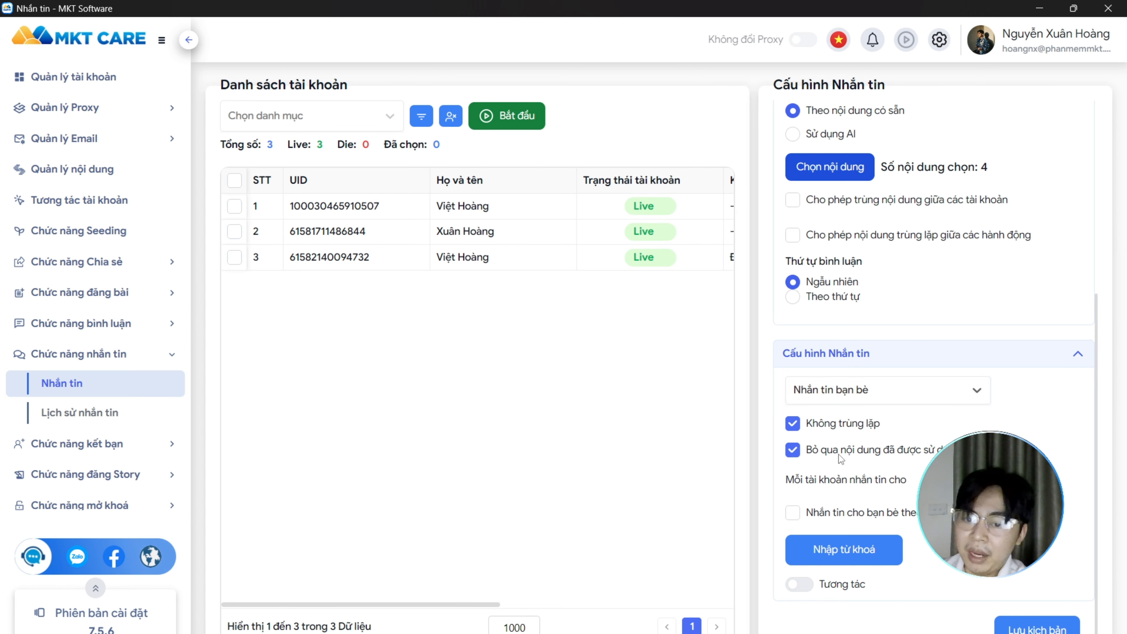
# Step: Set the messaging type to Nhắn tin theo ID Page and save the UID Page list without entries
pyautogui.click(978, 397)
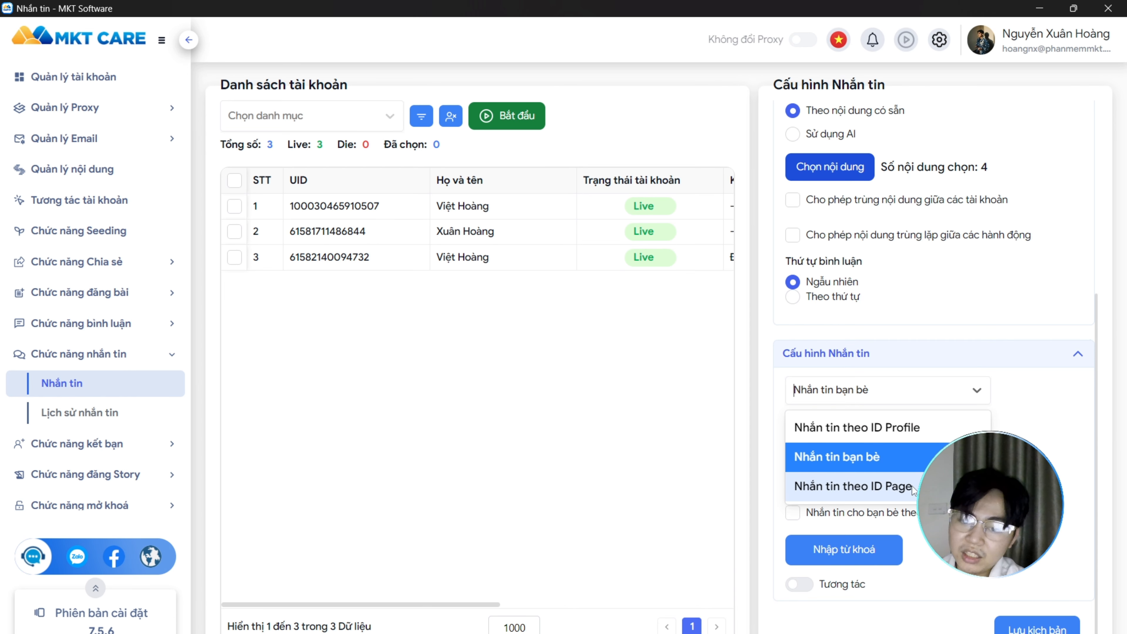
pyautogui.click(872, 486)
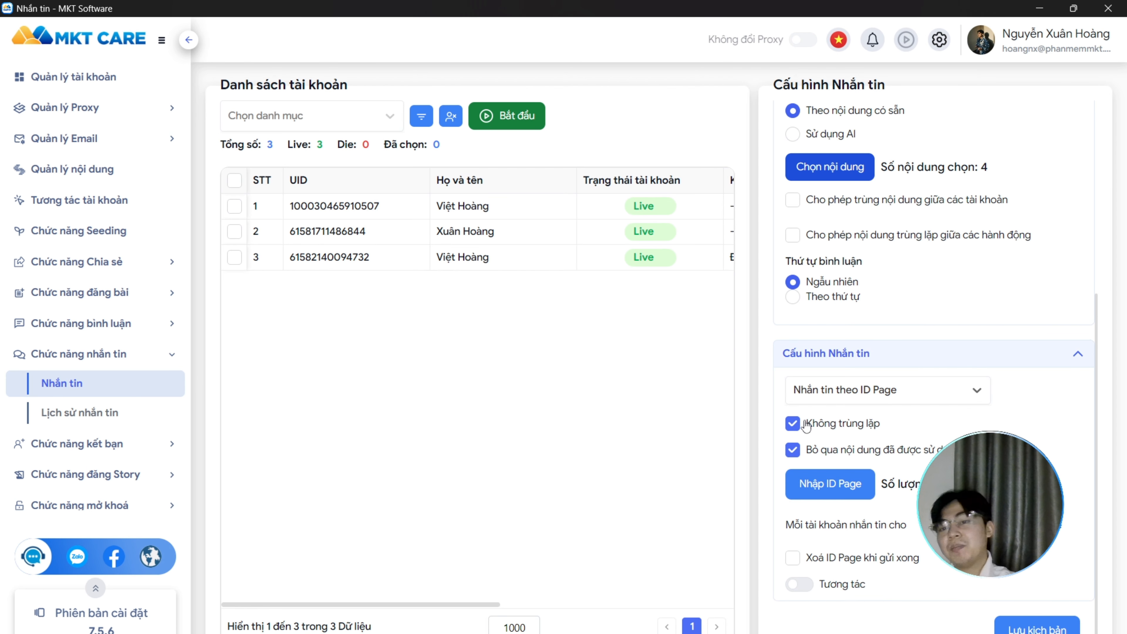
pyautogui.click(918, 393)
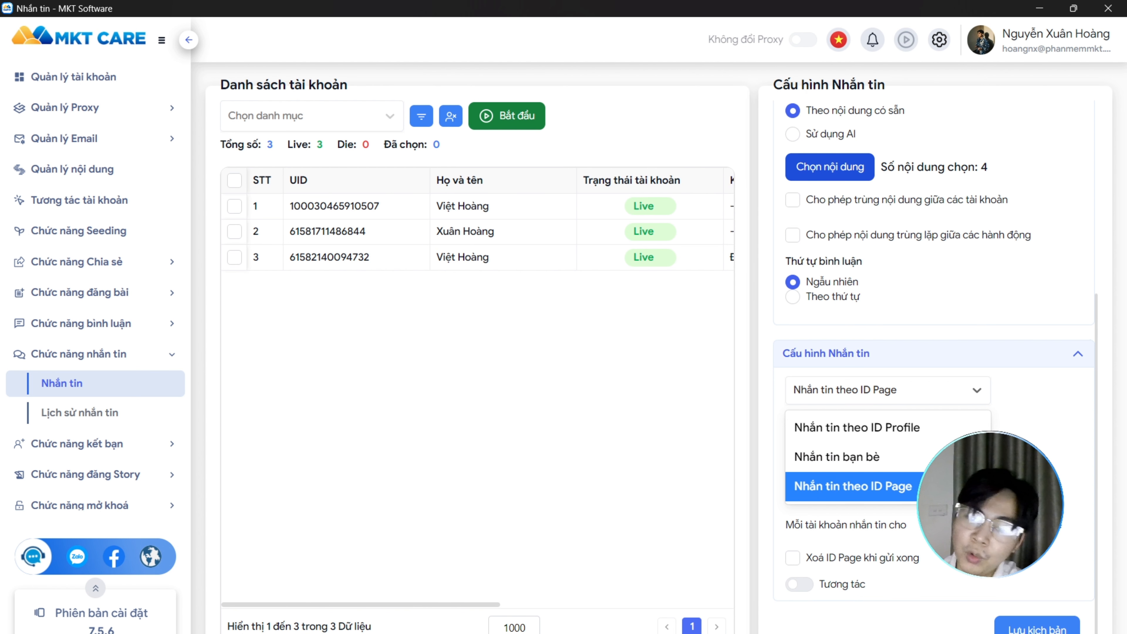
pyautogui.click(972, 390)
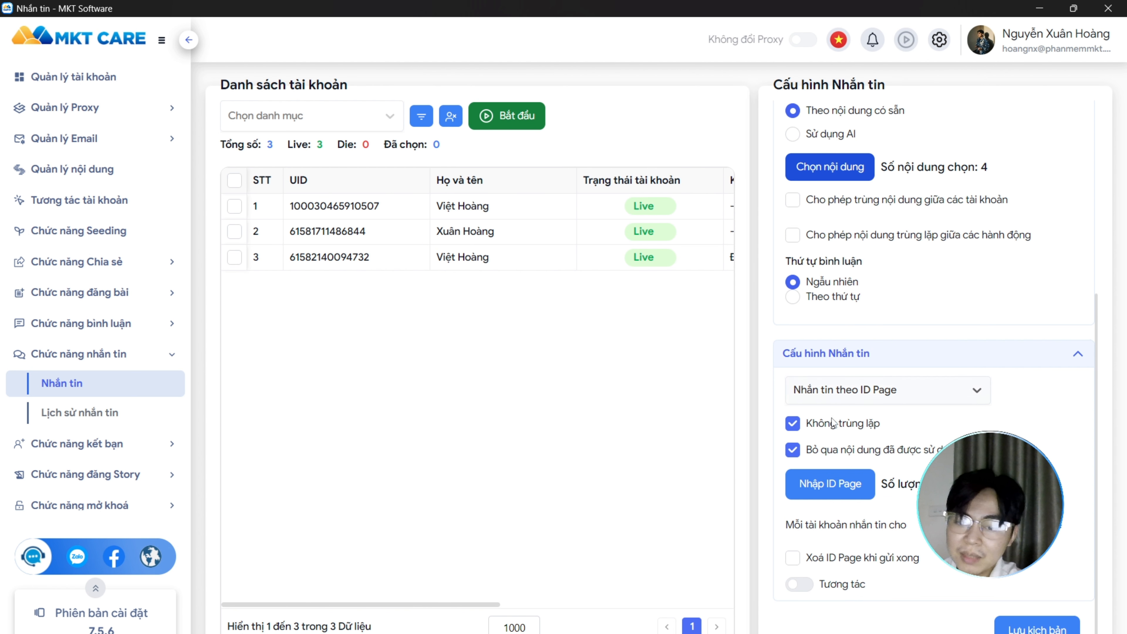
pyautogui.click(849, 490)
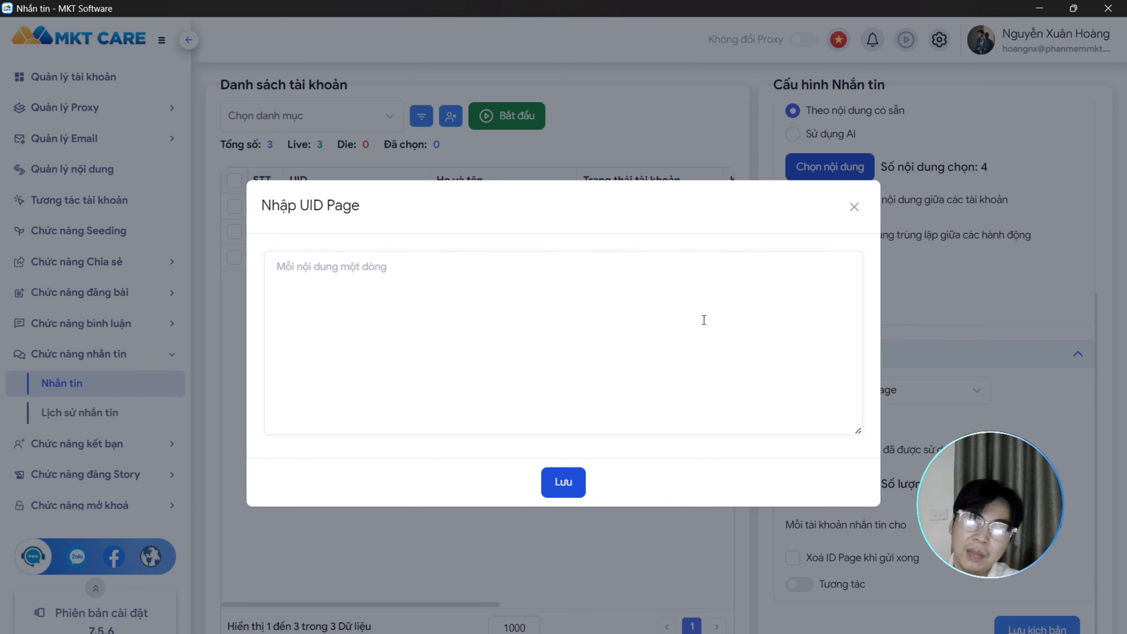
pyautogui.click(561, 488)
# Step: Enable Xoá ID Page khi gửi xong and save the still empty UID Page list once more
pyautogui.click(909, 381)
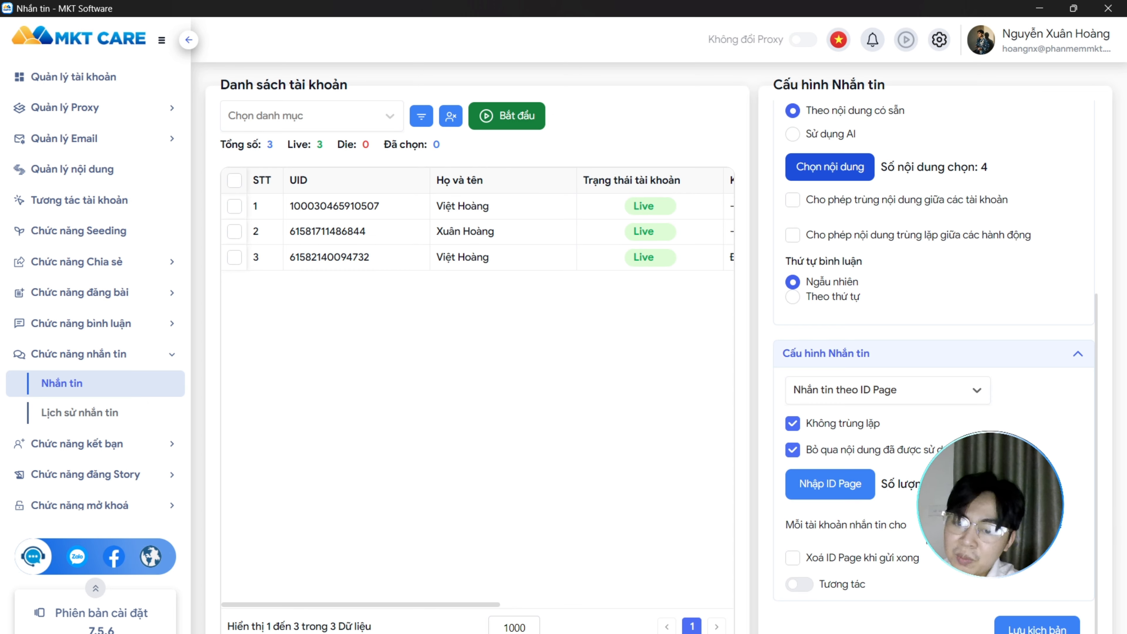
pyautogui.click(966, 399)
pyautogui.click(865, 484)
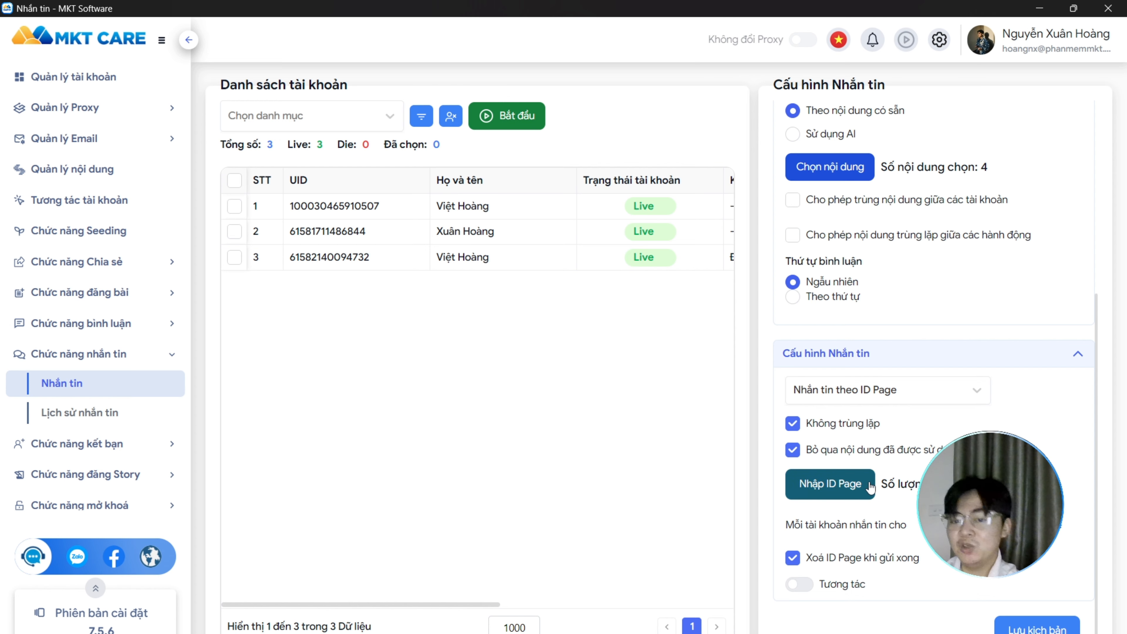
pyautogui.click(829, 486)
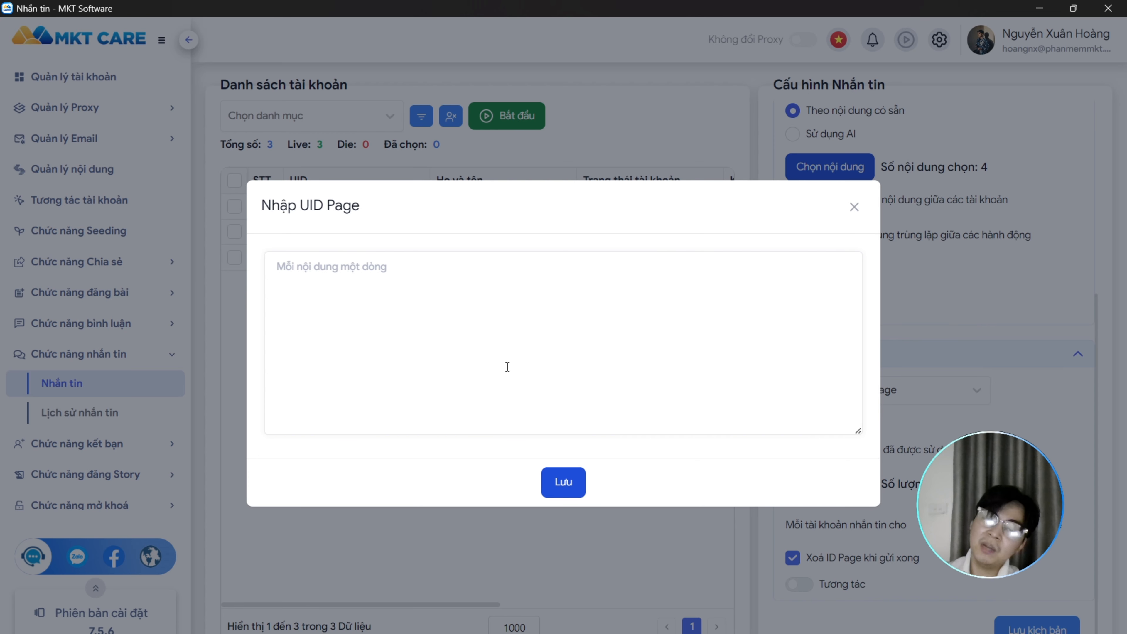
pyautogui.click(563, 482)
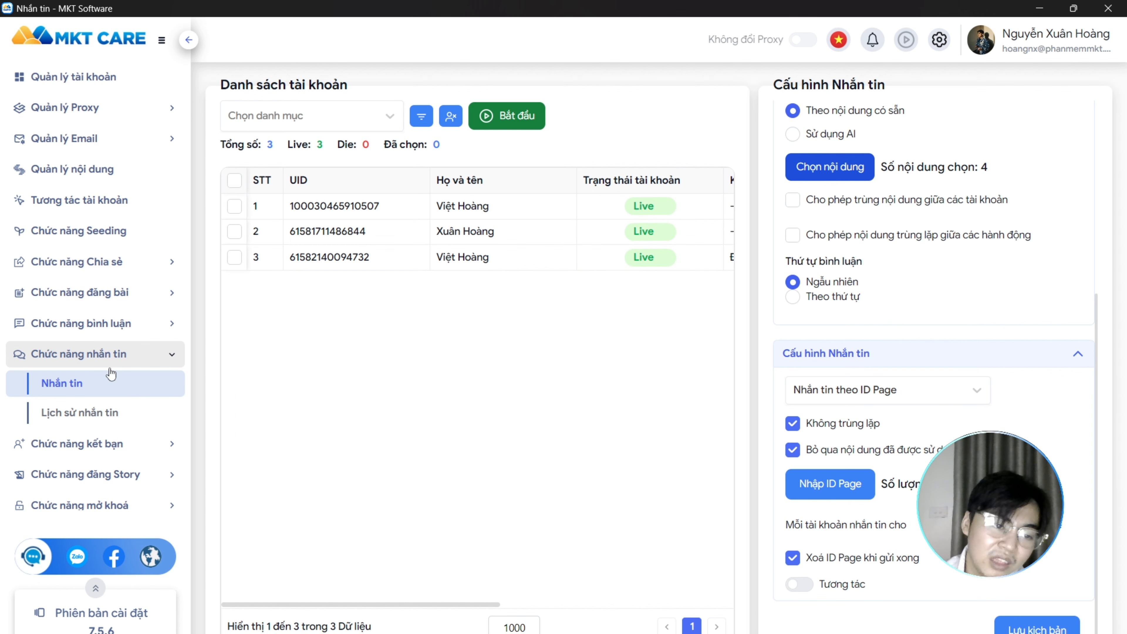
# Step: Open the Lịch sử nhắn tin page and examine the content, time and sending status of the logged messages
pyautogui.click(89, 413)
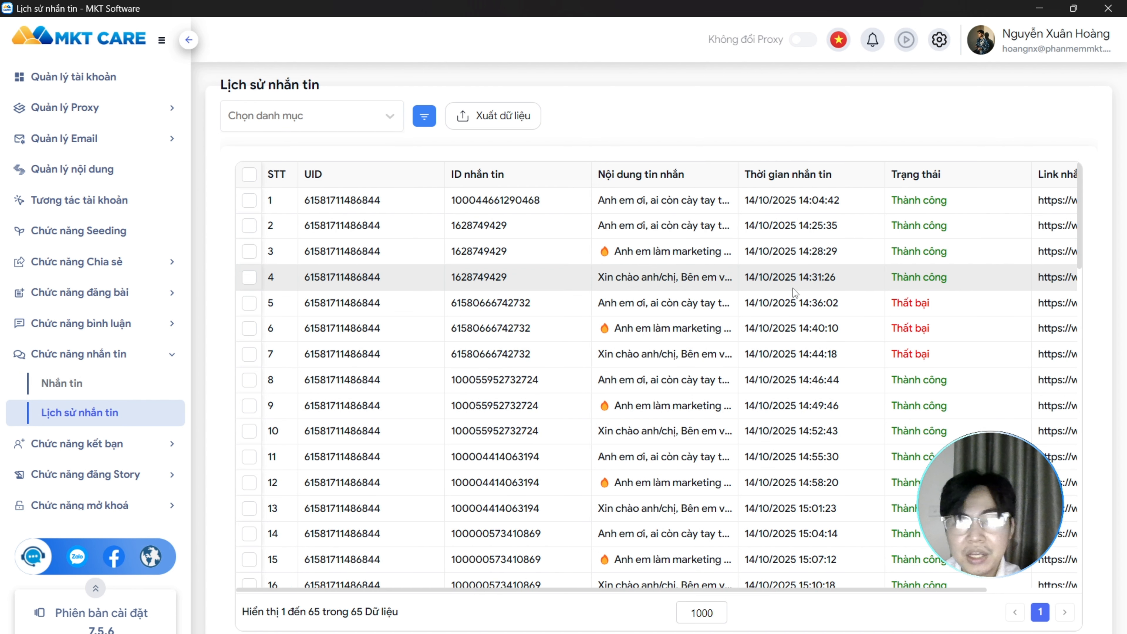
pyautogui.scroll(-2, 888, 256)
pyautogui.scroll(1, 901, 260)
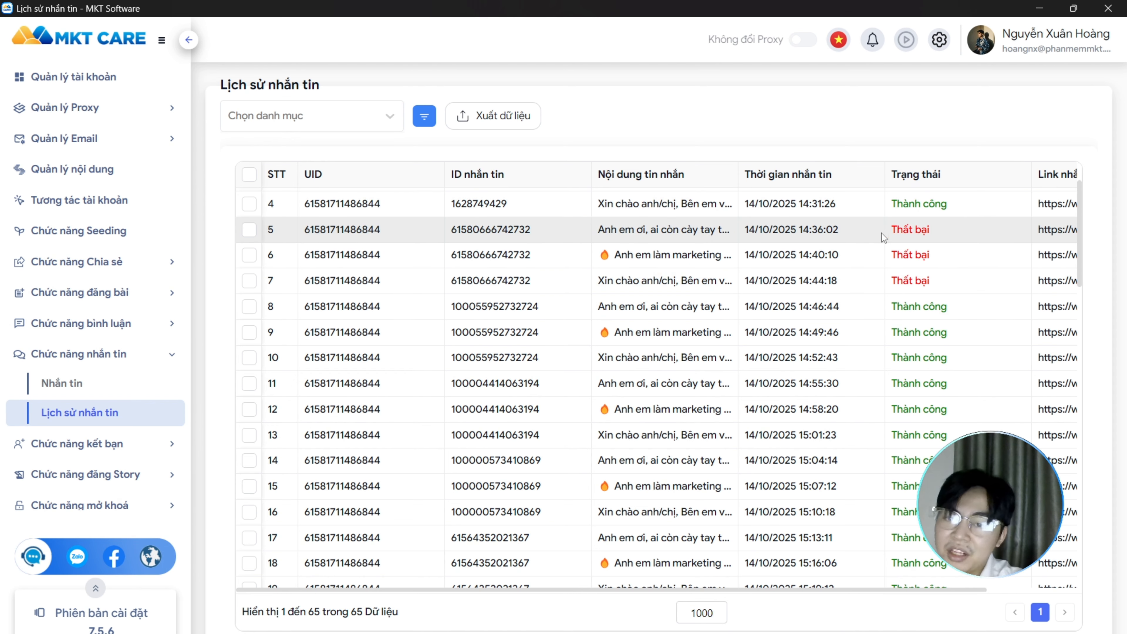
pyautogui.scroll(-3, 917, 406)
pyautogui.scroll(-3, 920, 406)
pyautogui.scroll(3, 867, 439)
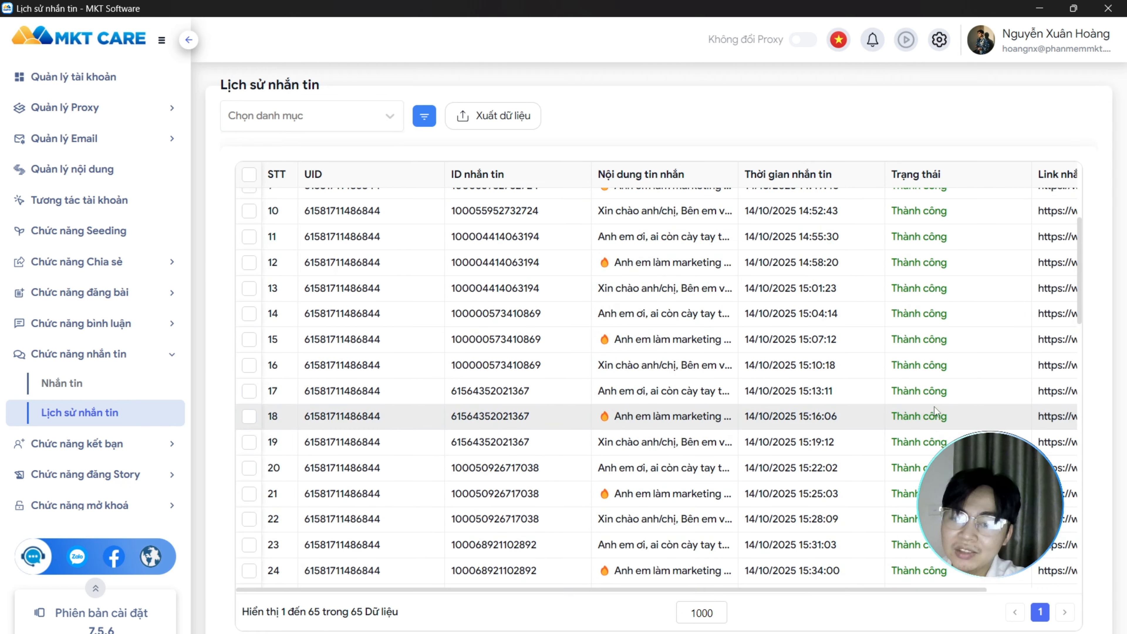
pyautogui.scroll(-6, 934, 407)
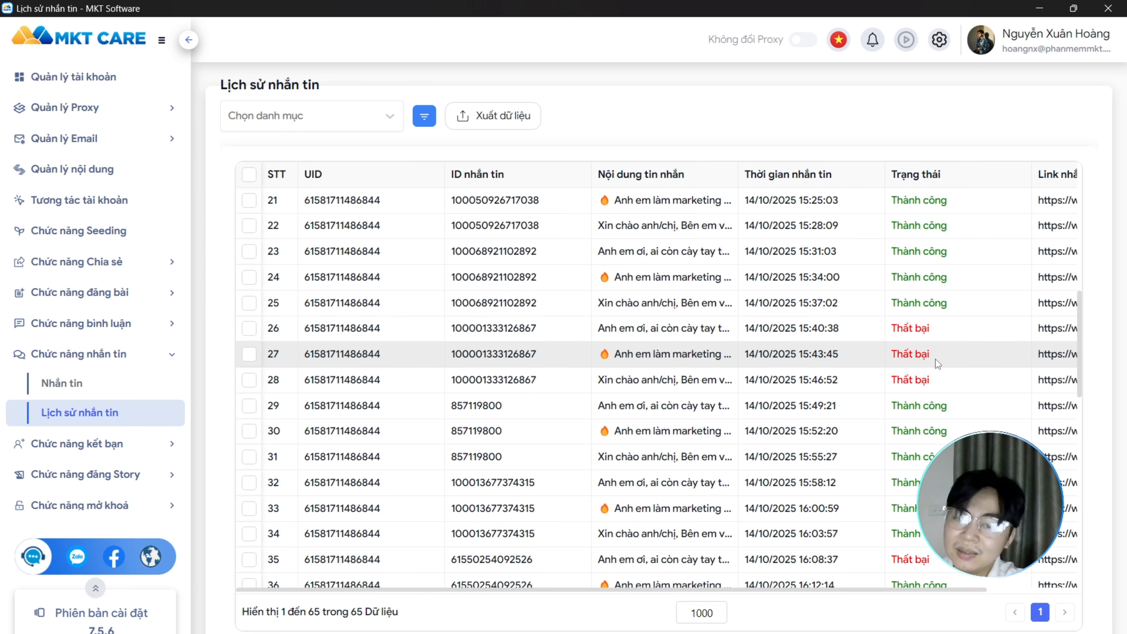
pyautogui.scroll(3, 937, 355)
pyautogui.scroll(7, 884, 438)
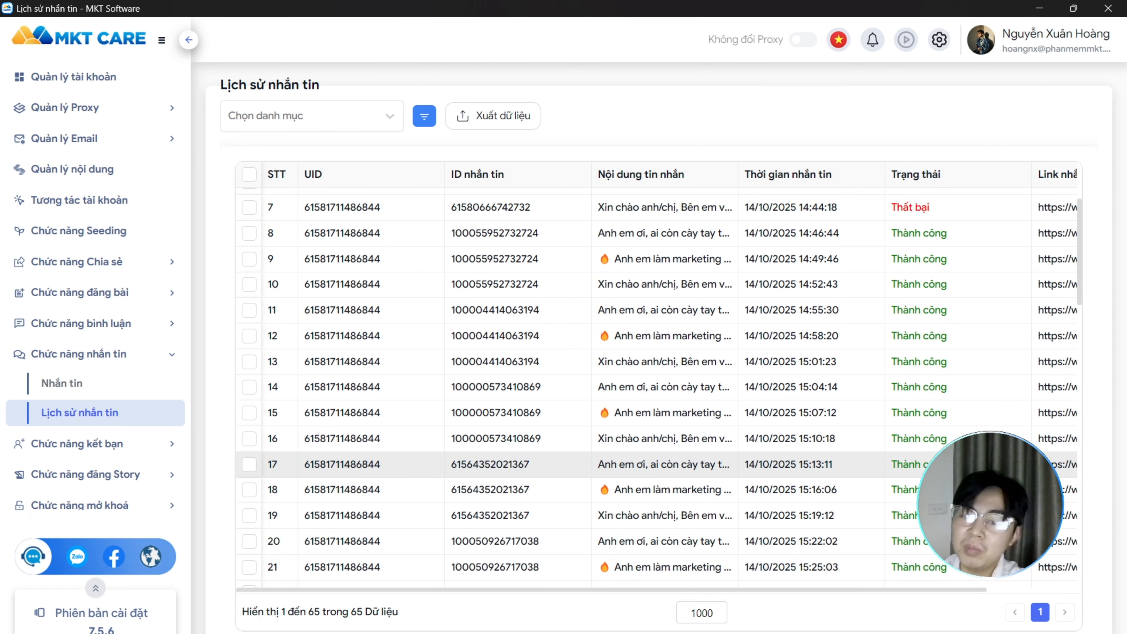
pyautogui.scroll(-4, 904, 413)
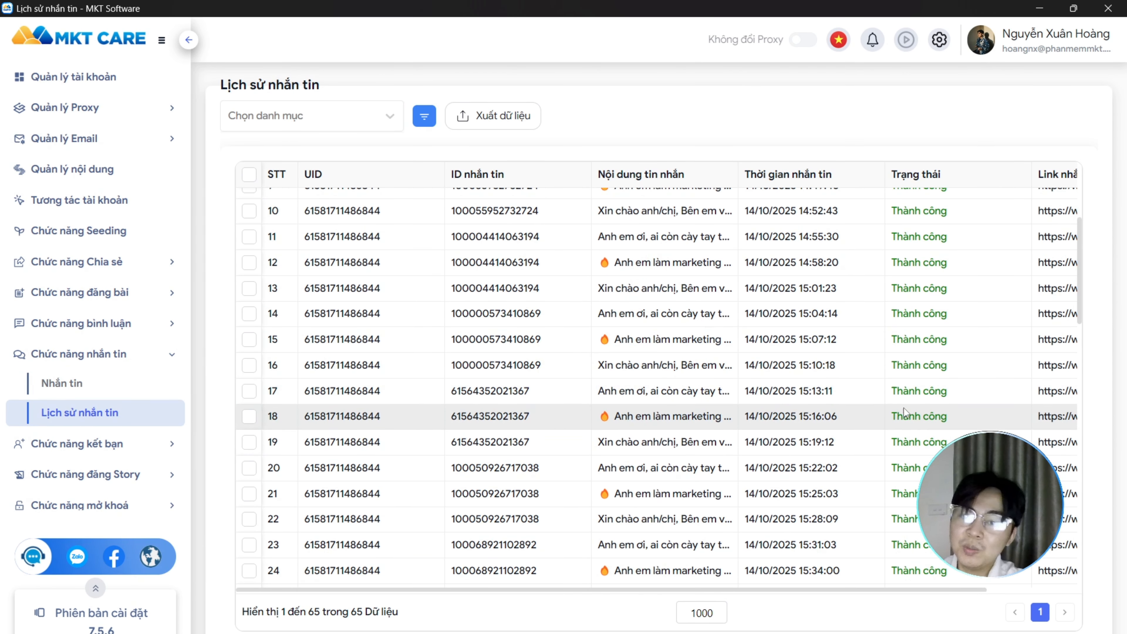
pyautogui.scroll(2, 904, 408)
pyautogui.scroll(-2, 904, 412)
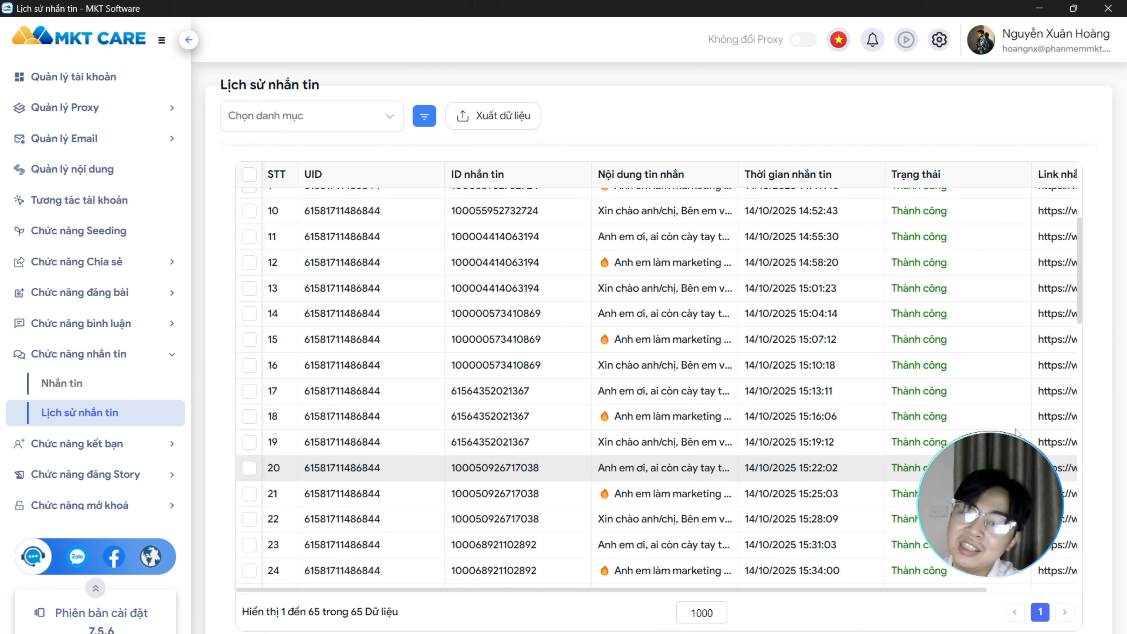
pyautogui.scroll(5, 838, 359)
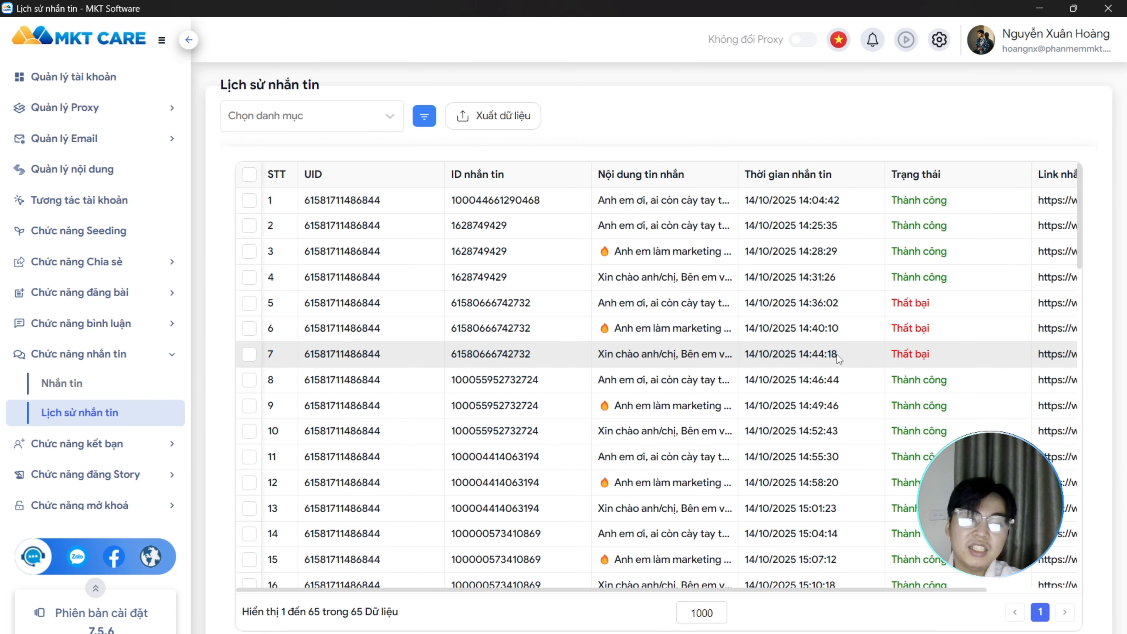